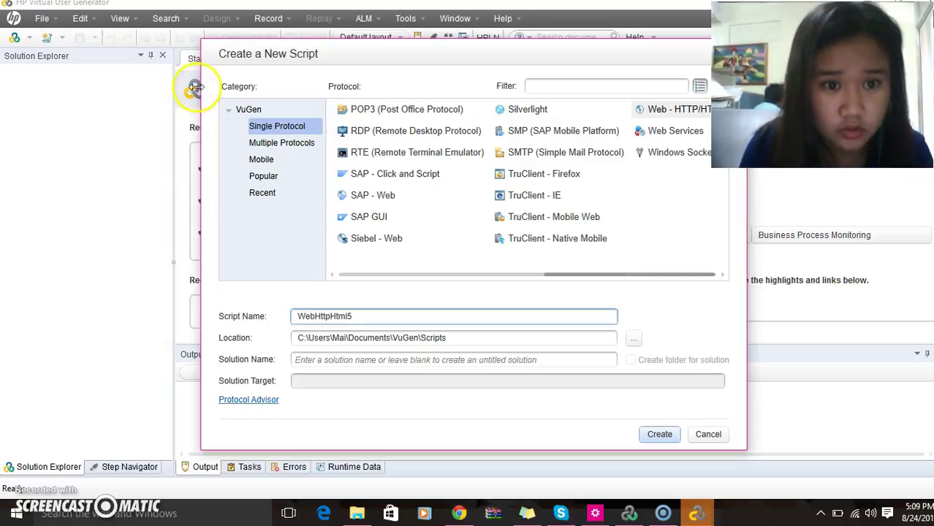
# Create the WebHttpHtml5 script using the single protocol Web - HTTP/HTML.
pyautogui.click(290, 127)
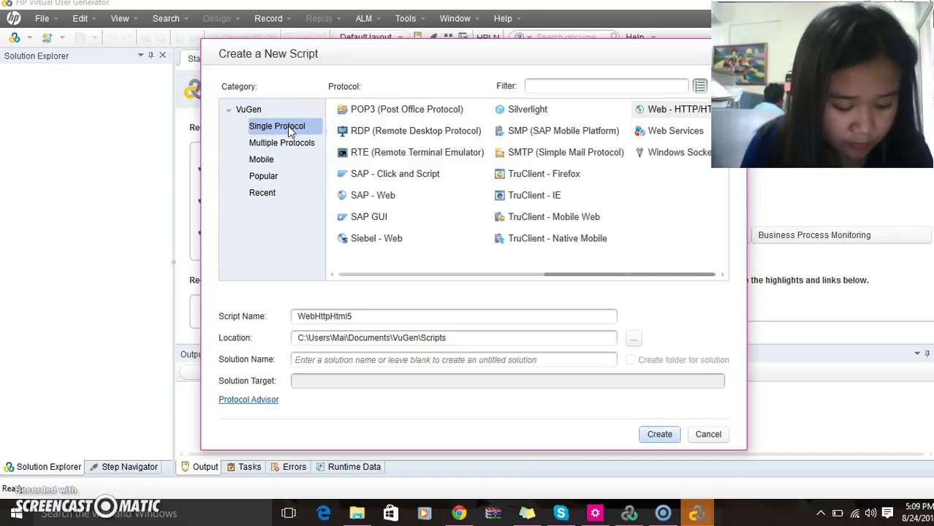
pyautogui.click(326, 133)
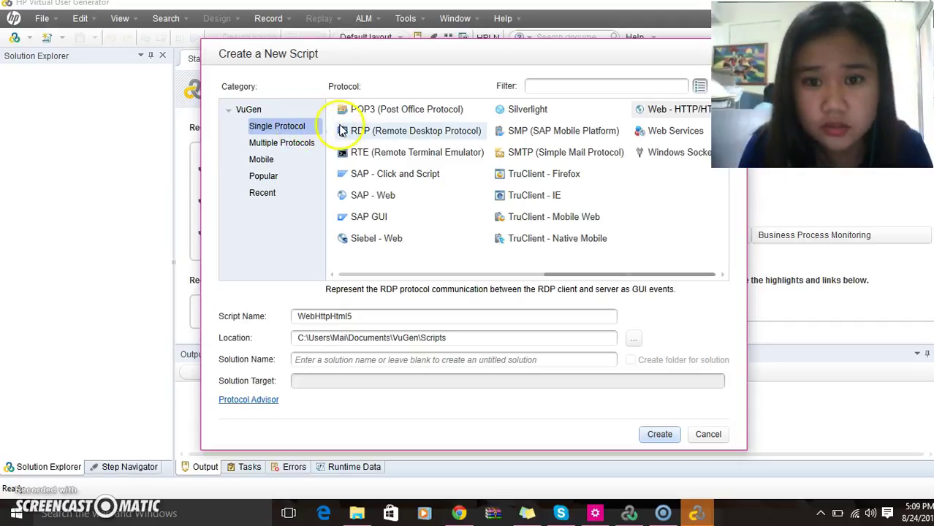
pyautogui.click(676, 113)
pyautogui.click(659, 435)
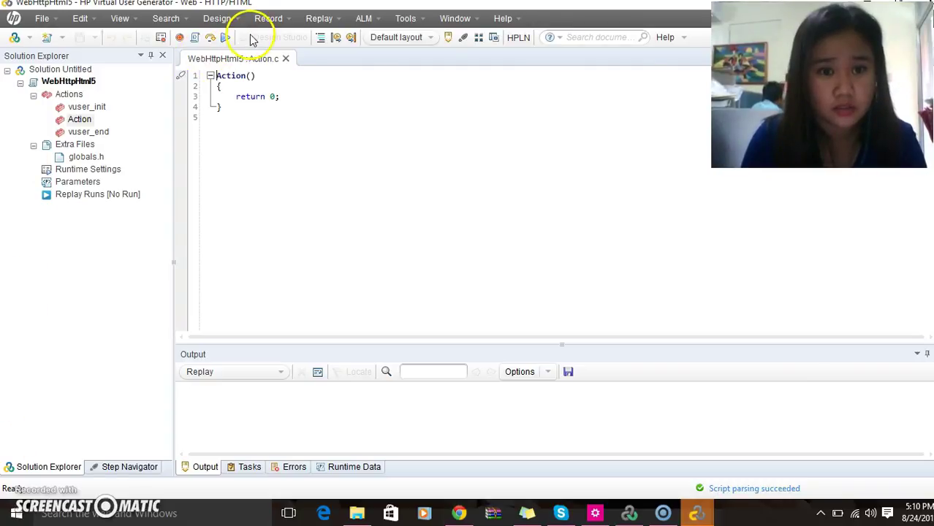
# Start recording into Action with Chrome, letting VuGen close any running Chrome windows.
pyautogui.click(271, 20)
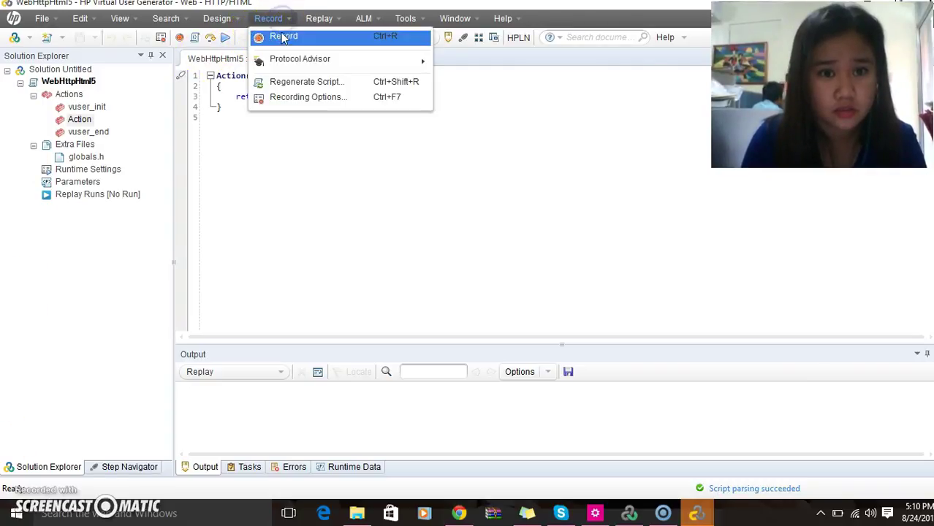
pyautogui.click(283, 40)
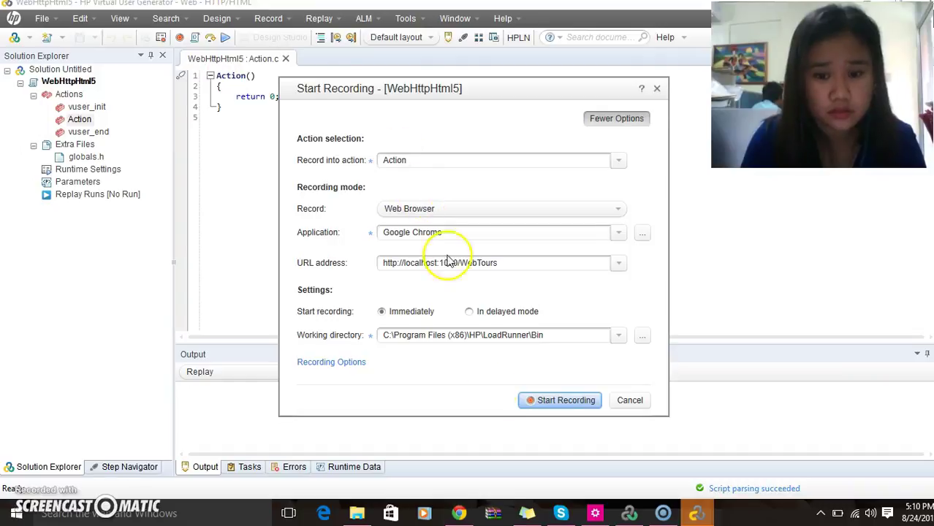
pyautogui.click(547, 401)
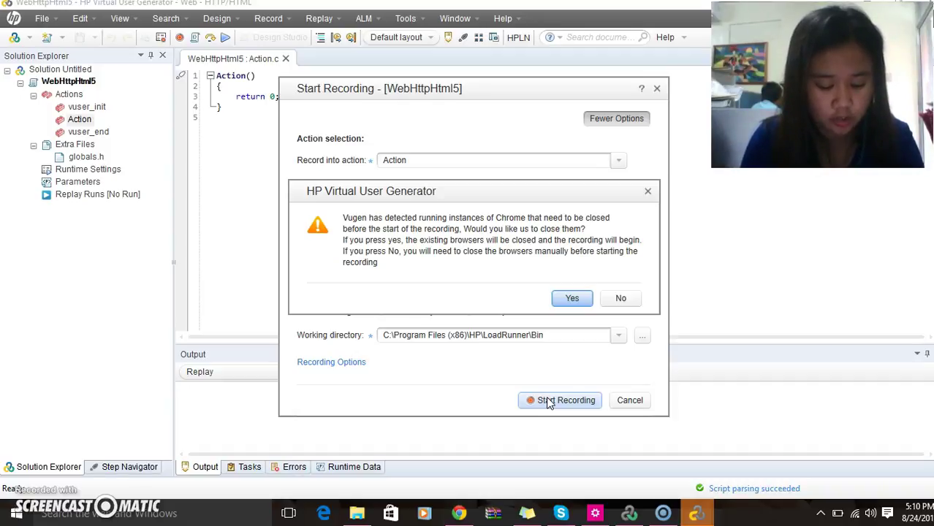
pyautogui.click(571, 298)
pyautogui.click(563, 400)
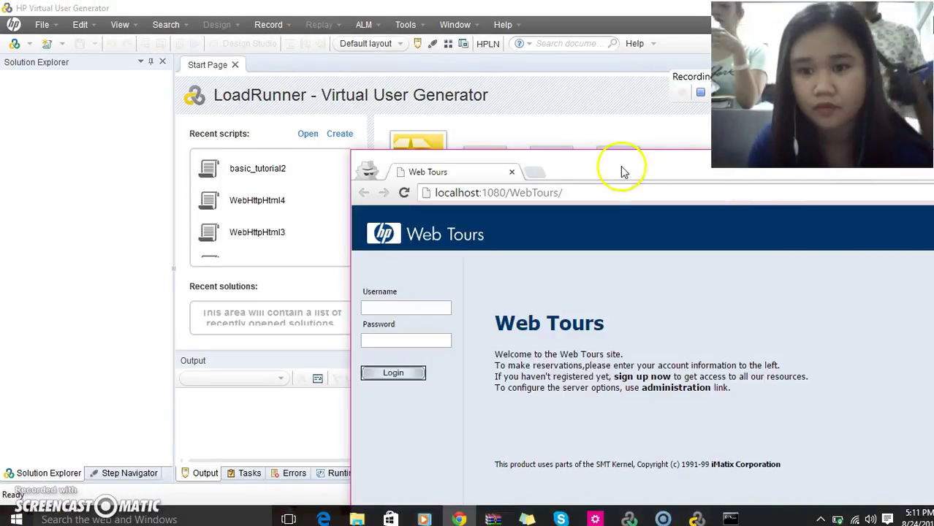
# Move the Chrome window left and maximize it so the Web Tours login page fills the screen.
pyautogui.moveTo(619, 161); pyautogui.dragTo(269, 163)
pyautogui.click(641, 158)
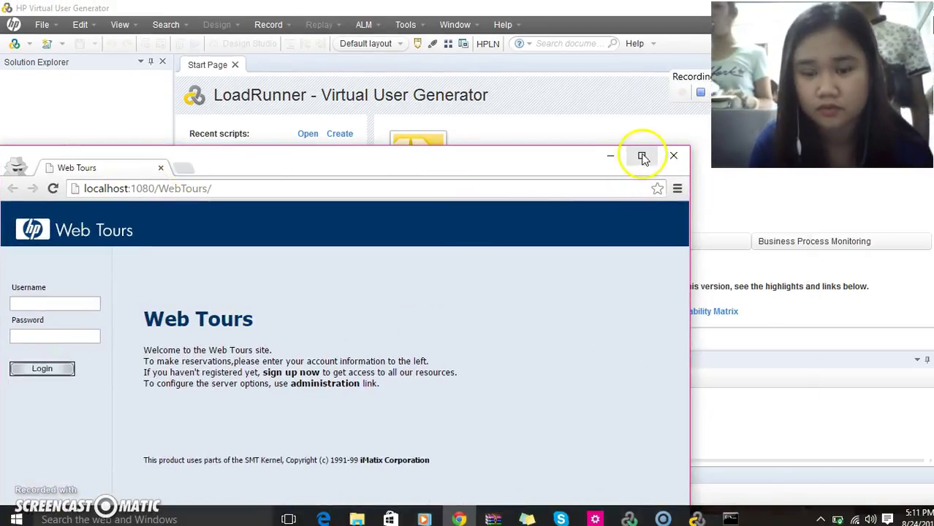
pyautogui.click(642, 158)
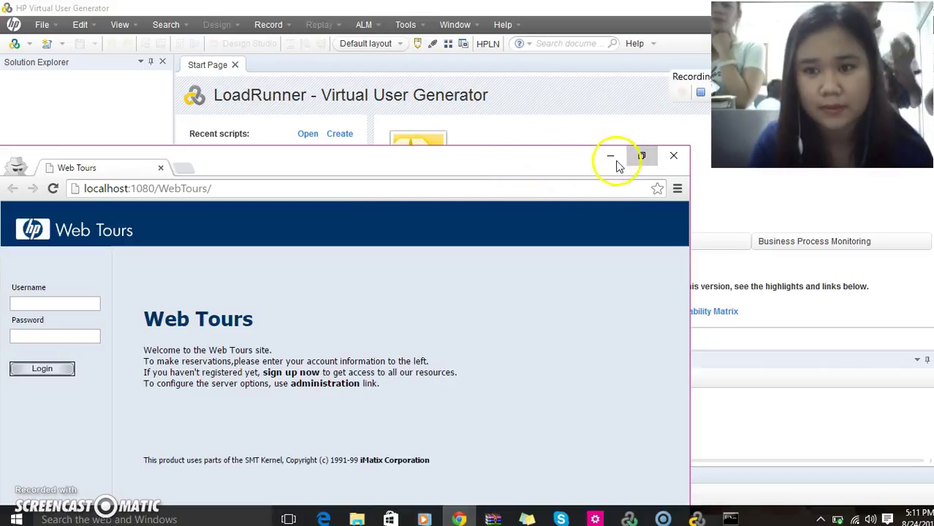
pyautogui.click(643, 156)
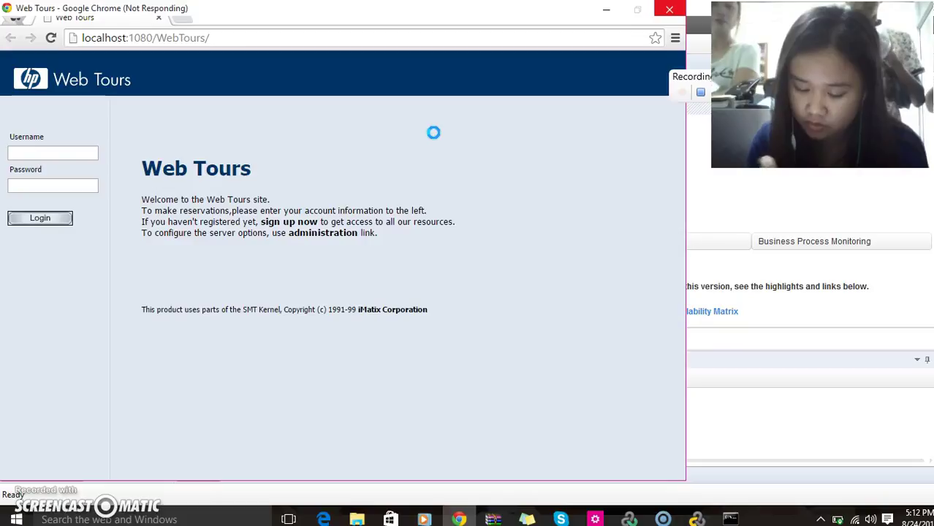
pyautogui.click(18, 515)
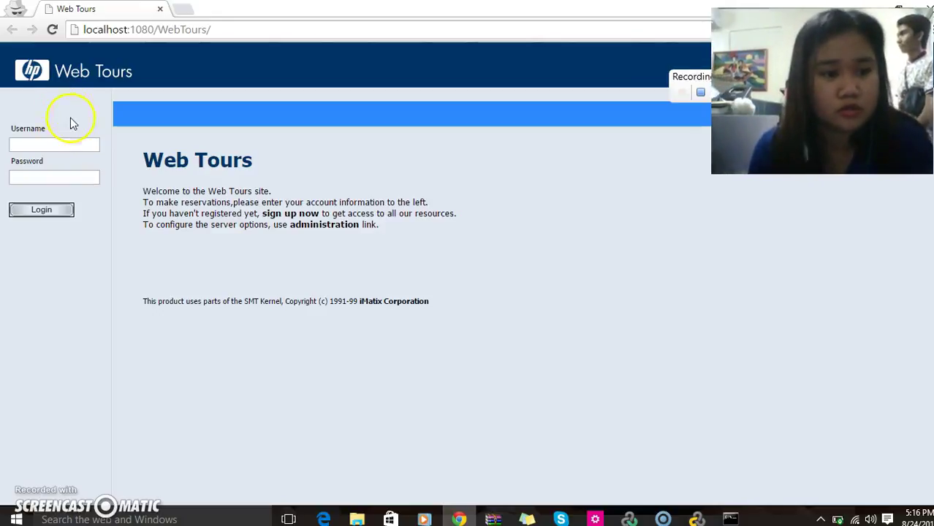
# Enter the Web Tours username and password, fixing a typo in the username, and log in.
pyautogui.click(60, 145)
pyautogui.write('jjo')
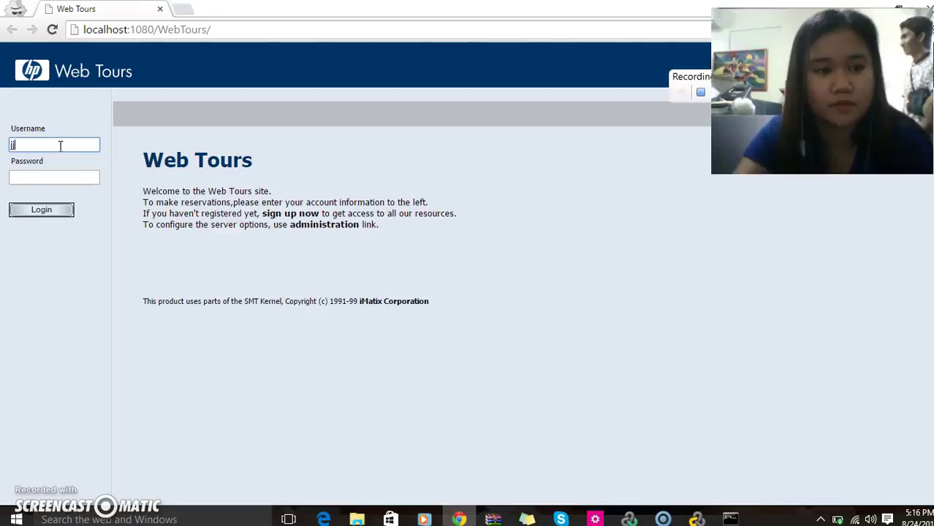
pyautogui.press('BackSpace')
pyautogui.press('BackSpace')
pyautogui.write('ojo')
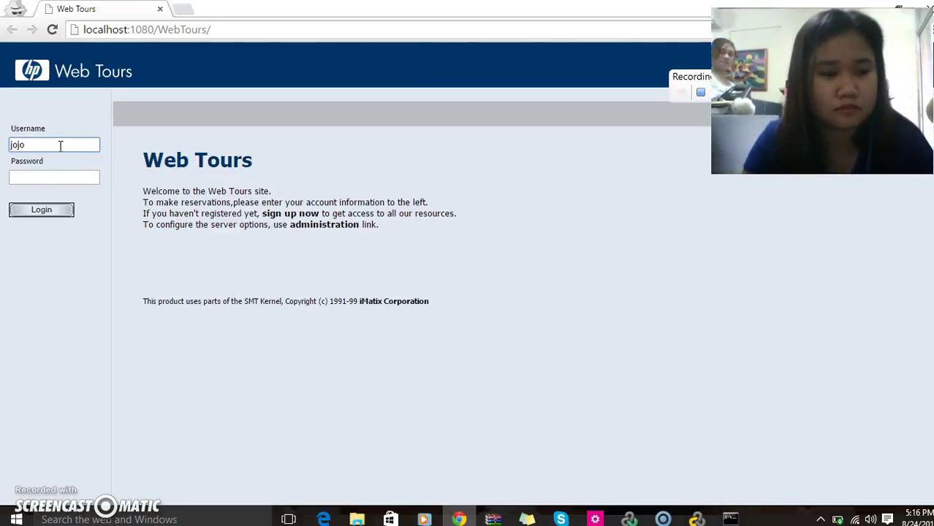
pyautogui.press('Tab')
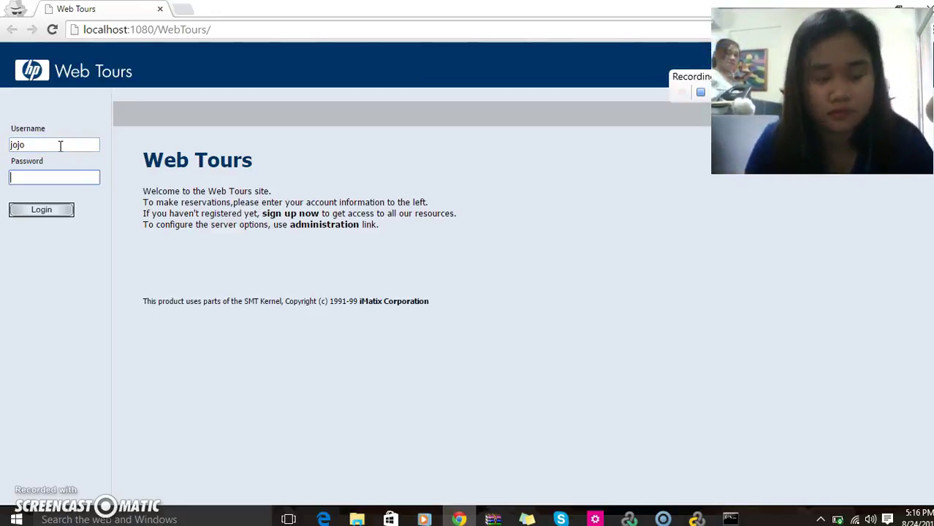
pyautogui.write('bea')
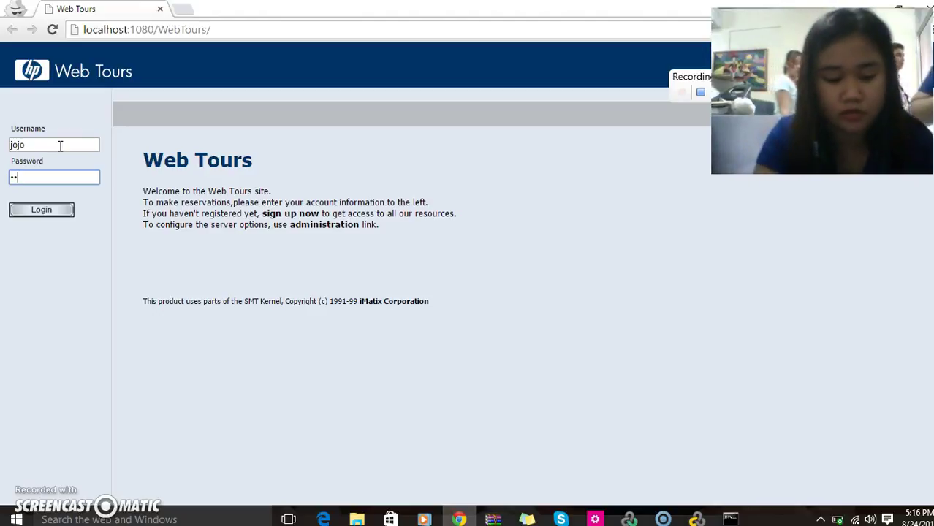
pyautogui.write('n')
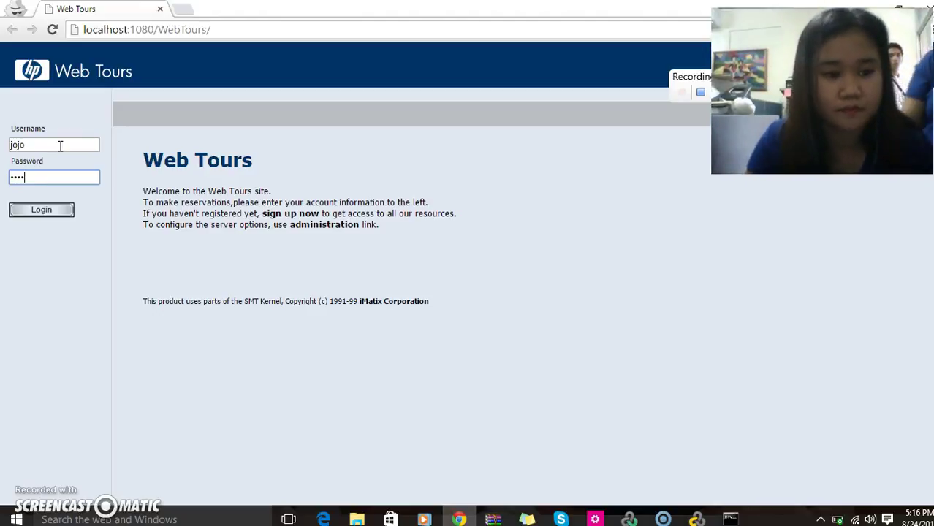
pyautogui.click(57, 168)
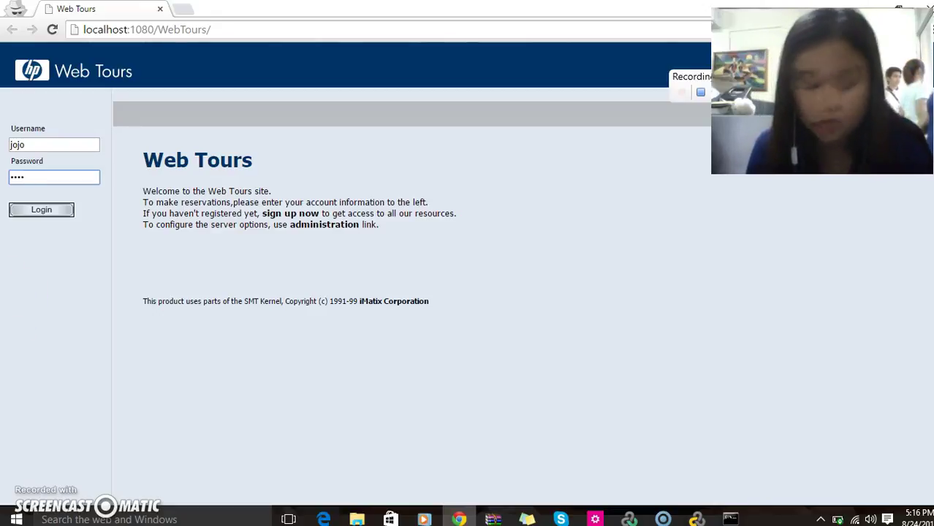
pyautogui.click(32, 214)
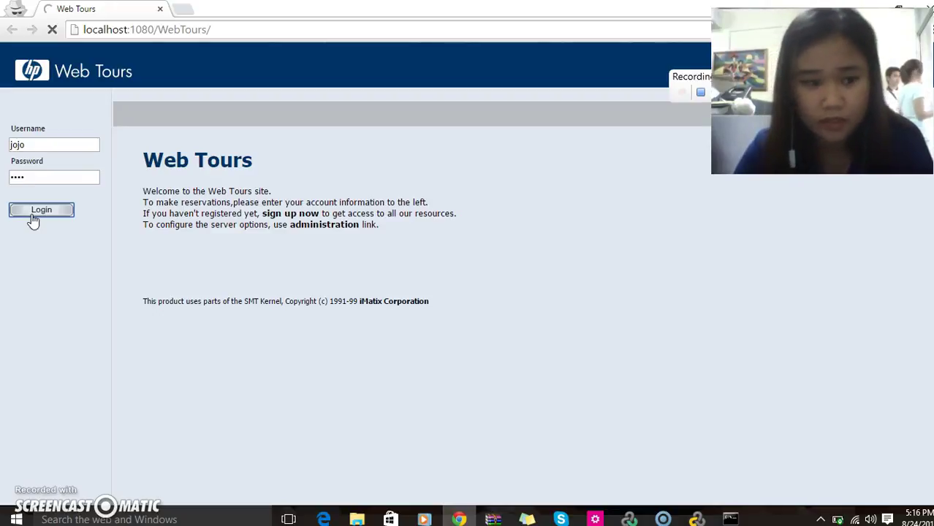
# Complete the sign-in and go to the Flights search page.
pyautogui.click(35, 212)
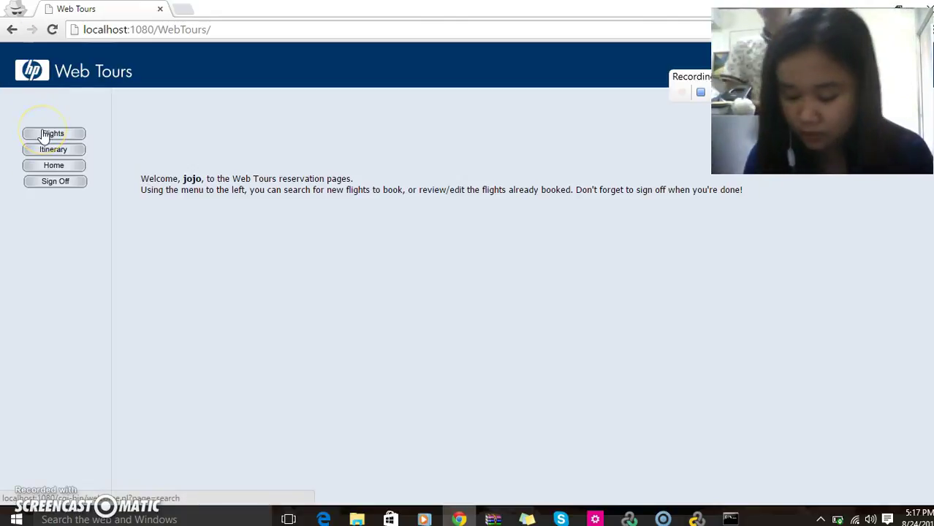
pyautogui.click(42, 134)
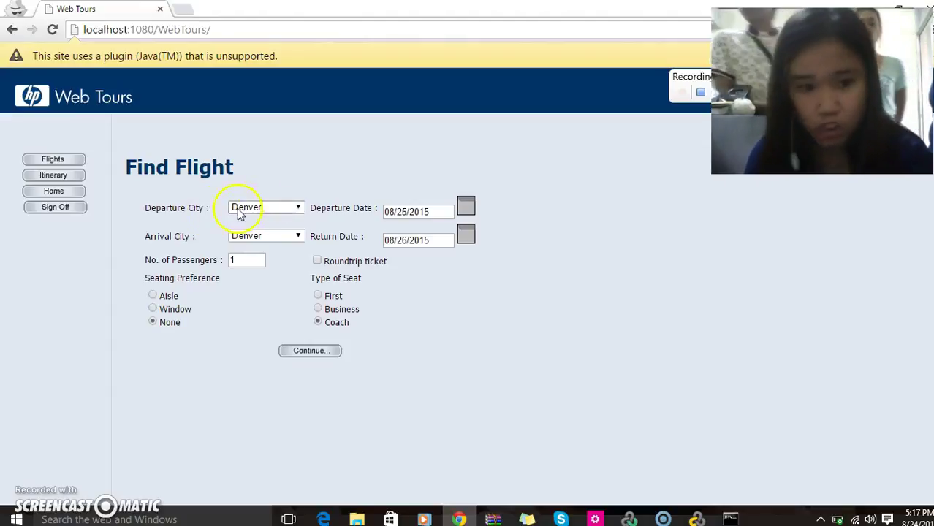
# Search for Denver to Los Angeles flights with an Aisle seating preference.
pyautogui.click(298, 209)
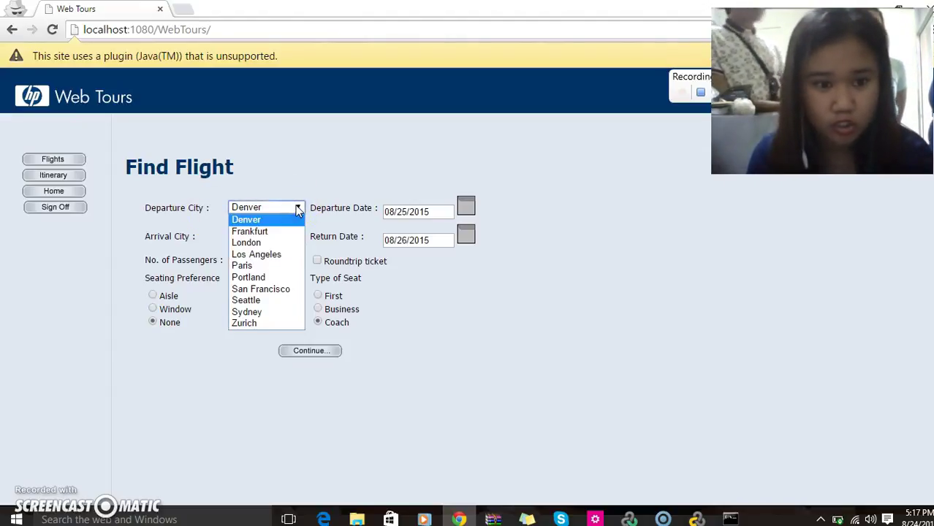
pyautogui.click(299, 207)
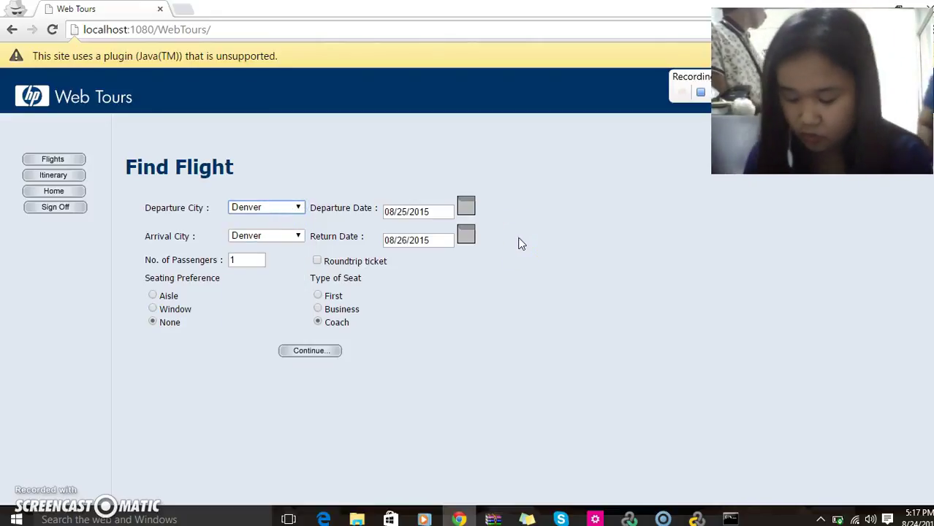
pyautogui.click(647, 284)
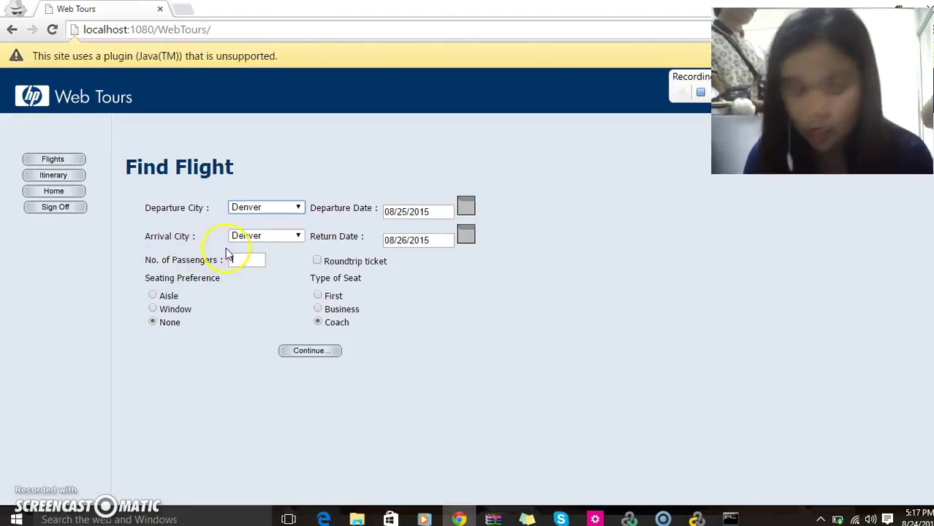
pyautogui.click(297, 236)
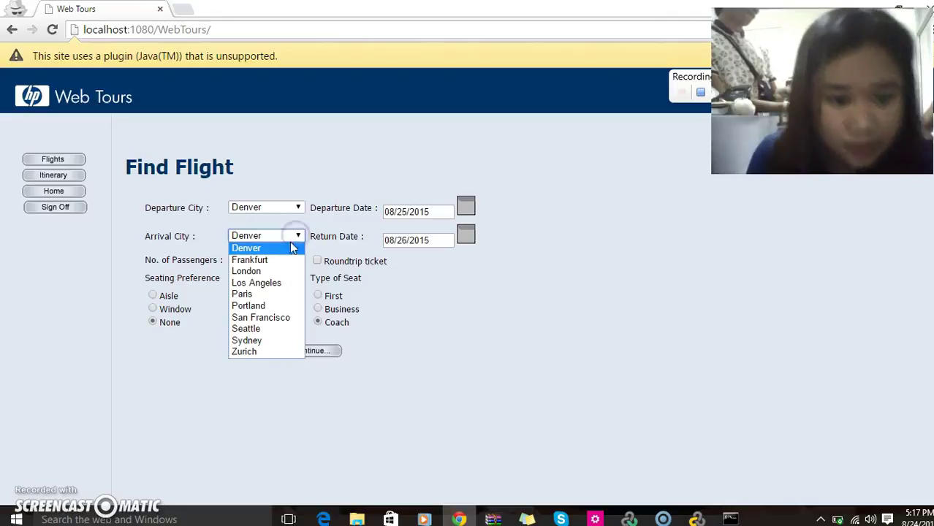
pyautogui.click(273, 282)
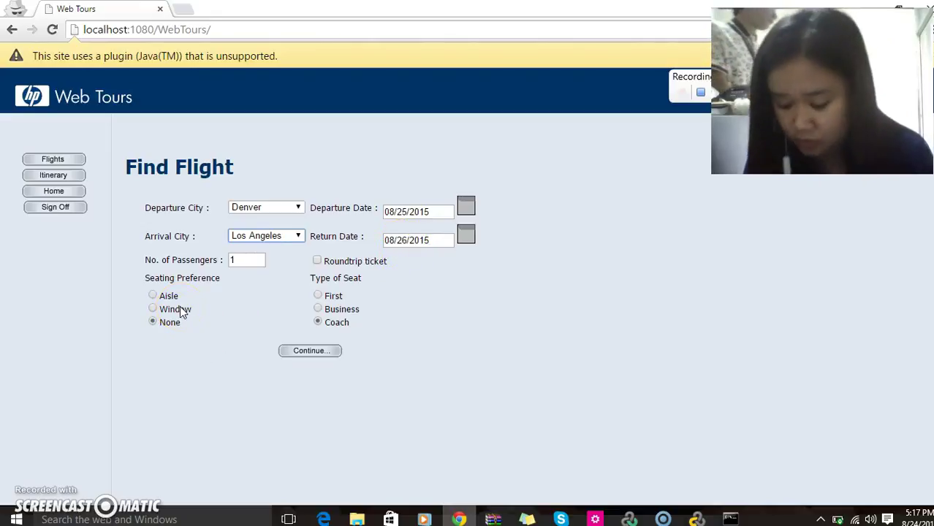
pyautogui.click(149, 310)
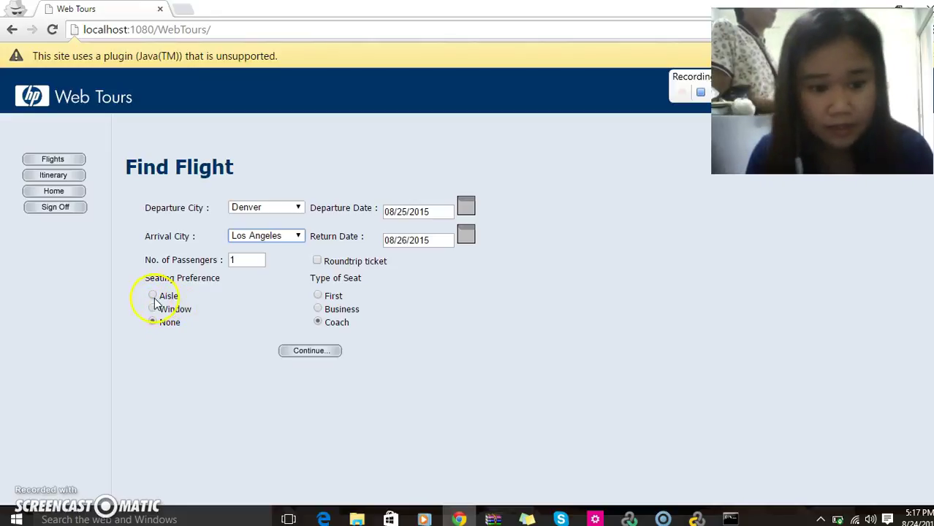
pyautogui.click(153, 297)
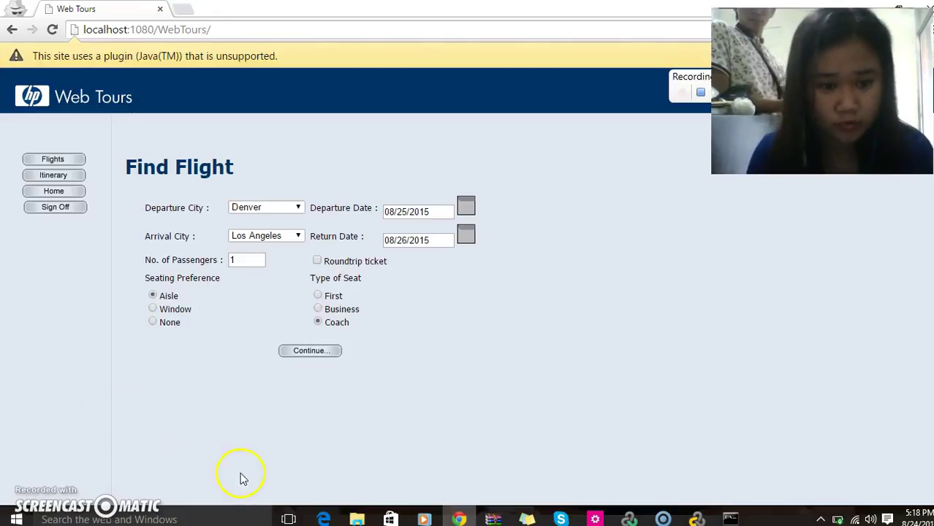
pyautogui.click(296, 353)
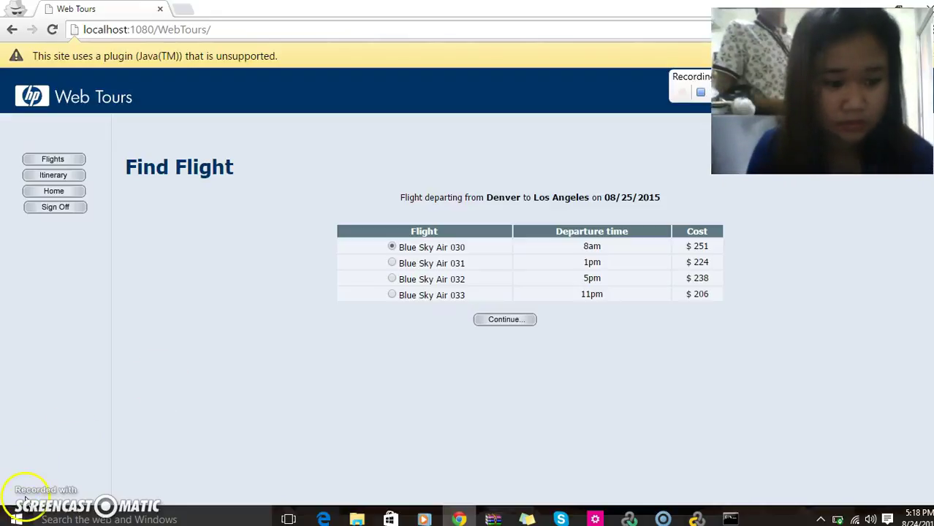
# Continue with flight Blue Sky Air 030 (8am, $251) to the payment page.
pyautogui.click(520, 320)
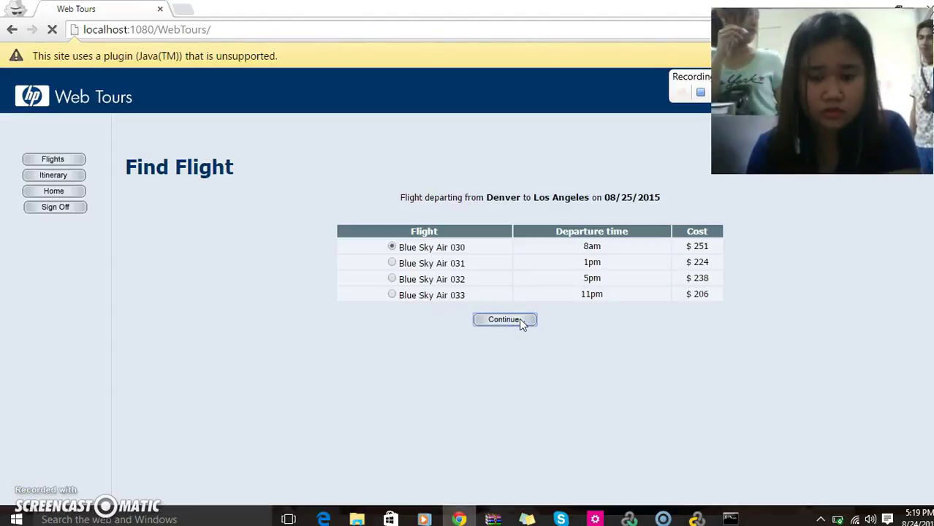
pyautogui.click(505, 323)
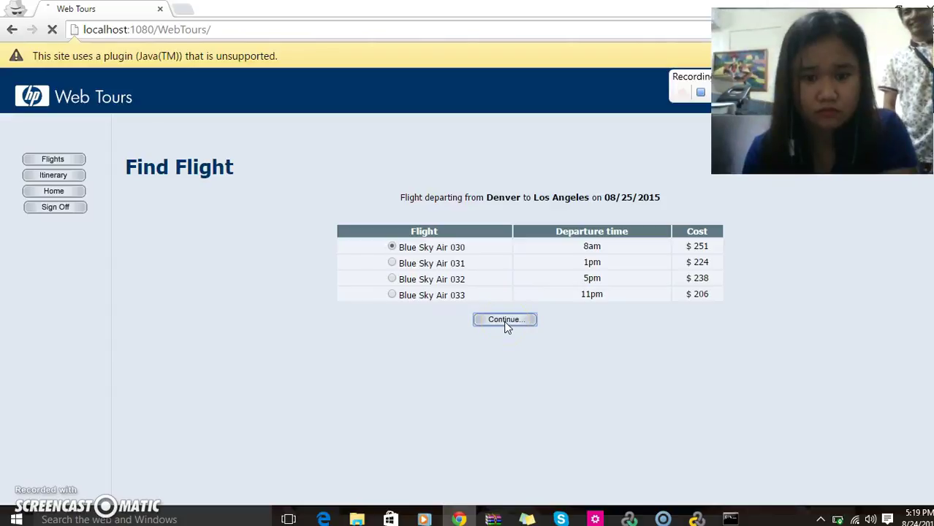
pyautogui.click(506, 326)
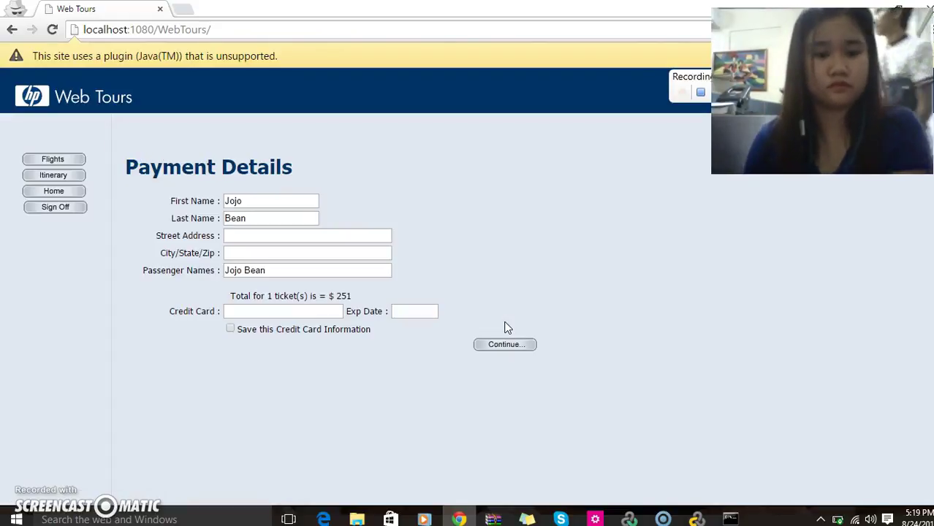
# Enter the credit card number and expiry date, then submit the payment to book the $251 ticket.
pyautogui.click(300, 309)
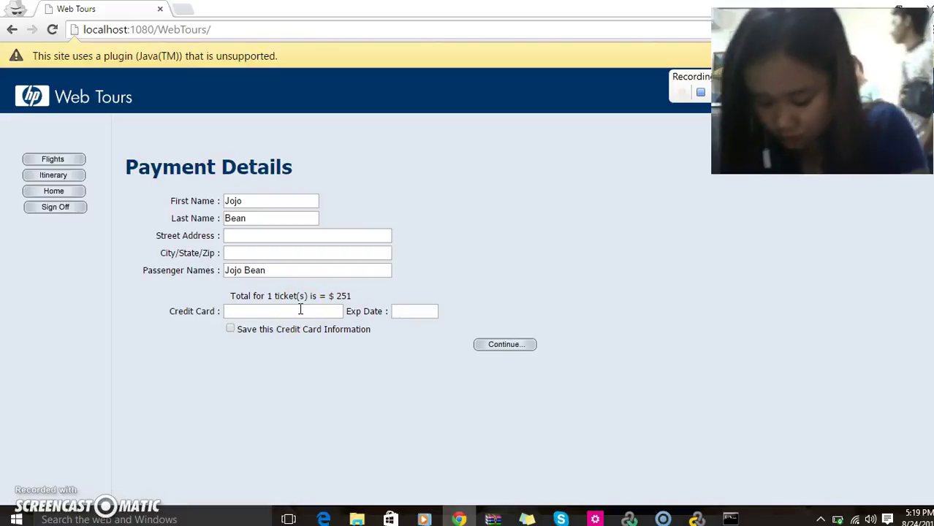
pyautogui.click(300, 310)
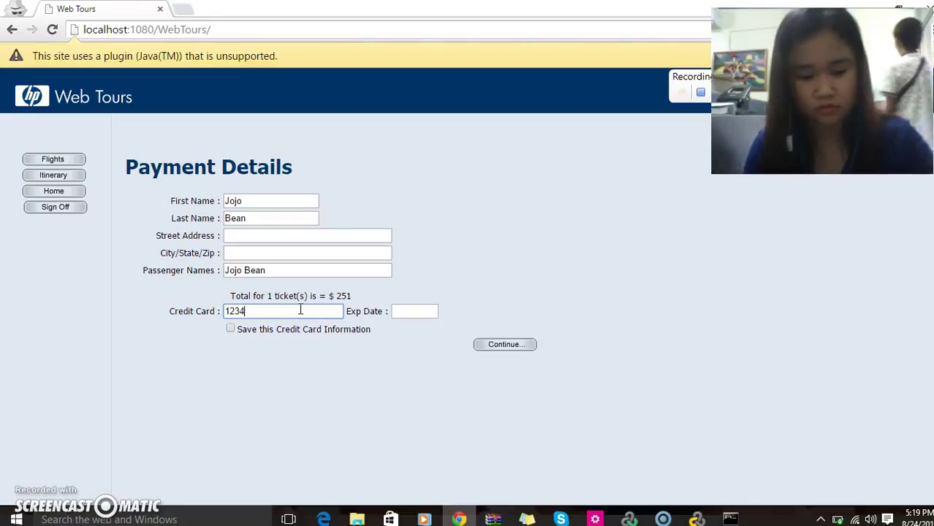
pyautogui.write('12345678')
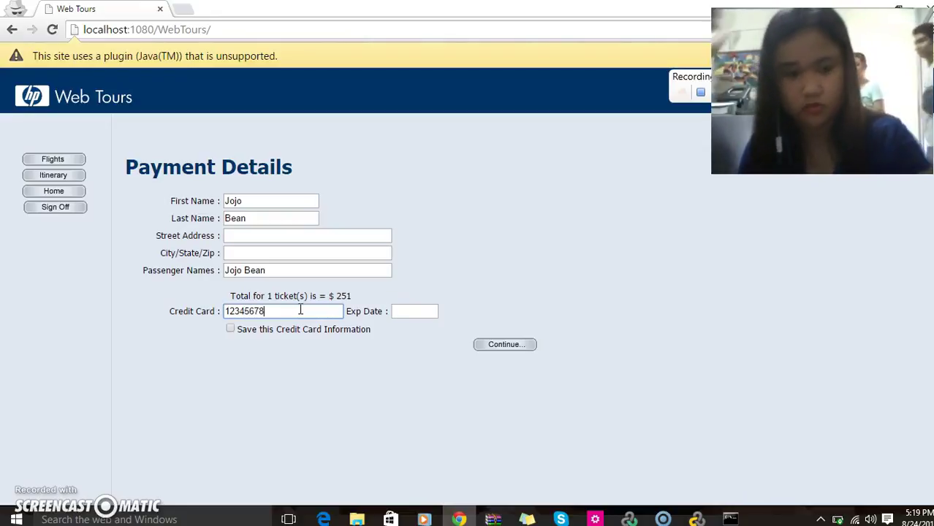
pyautogui.click(414, 308)
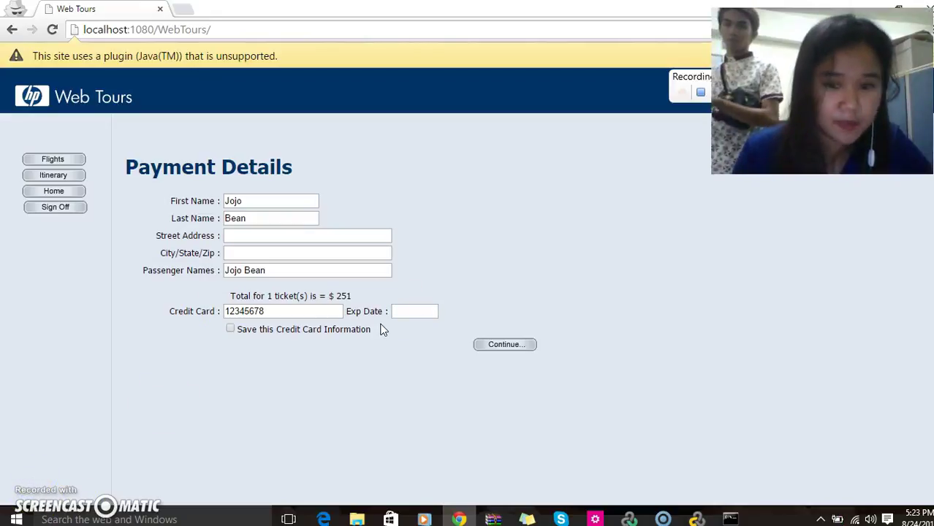
pyautogui.click(417, 310)
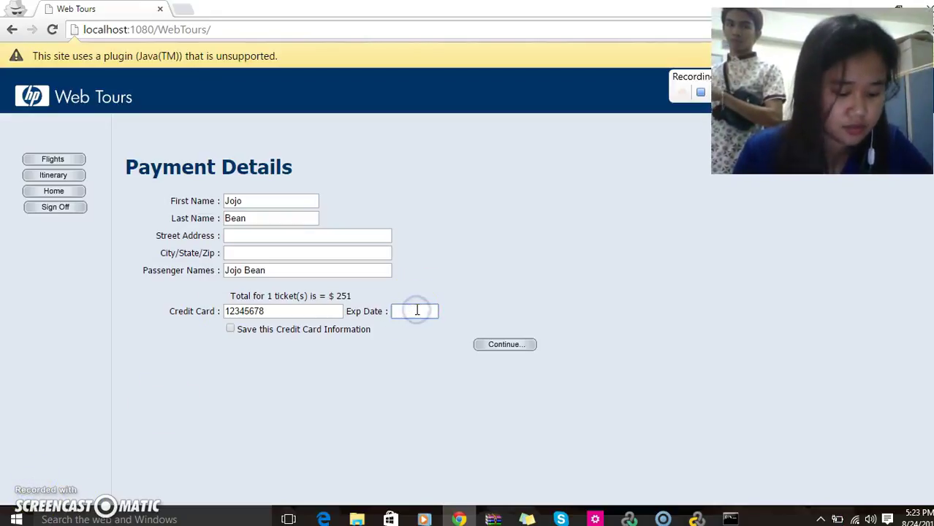
pyautogui.write('0')
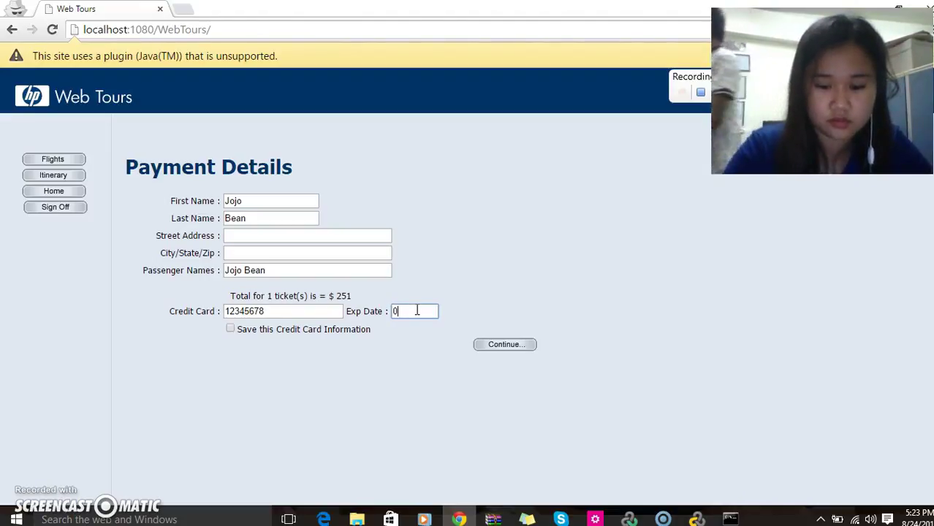
pyautogui.write('6/14')
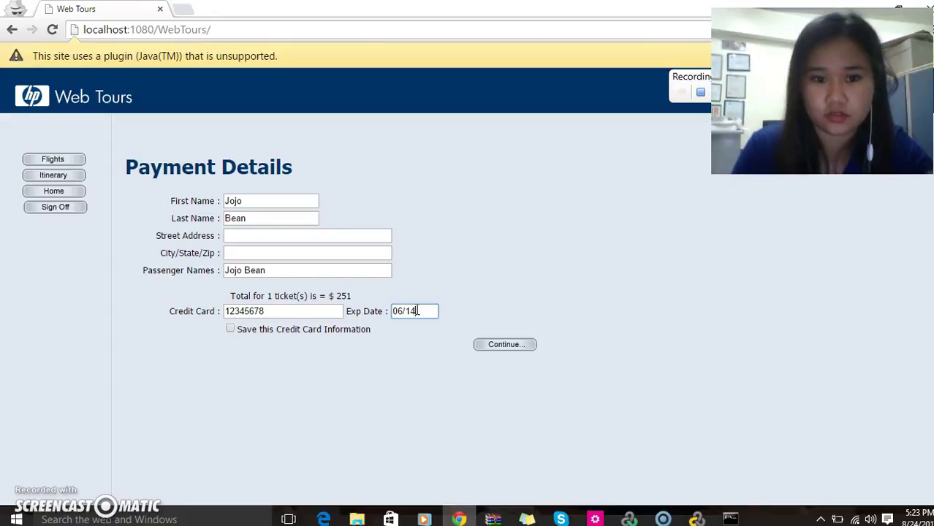
pyautogui.click(481, 347)
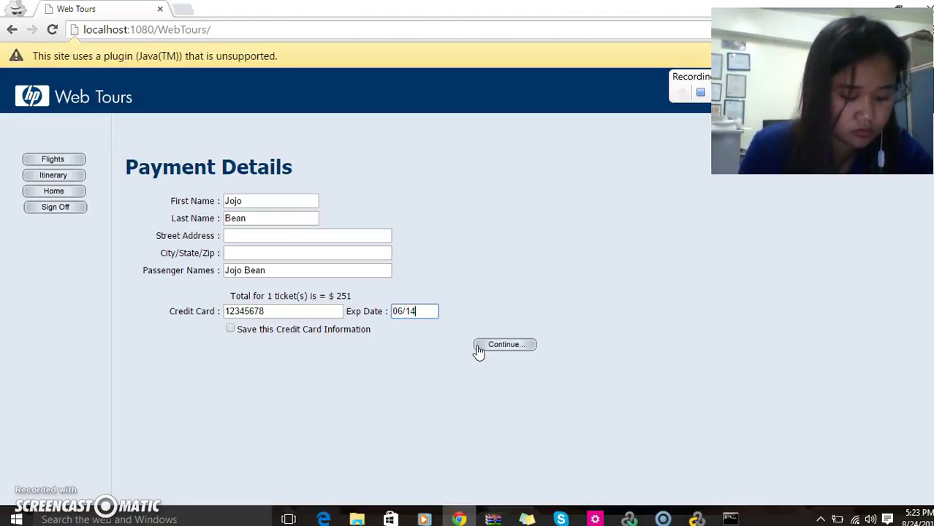
pyautogui.click(502, 357)
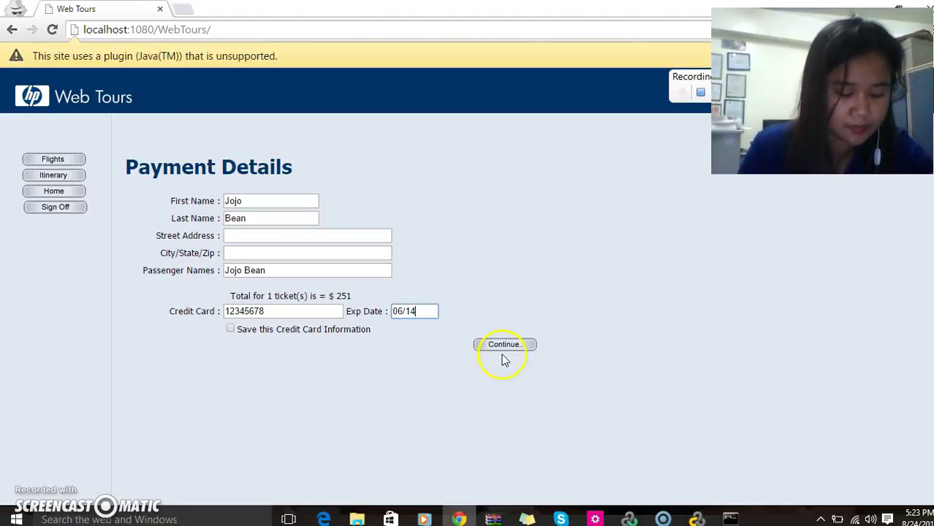
pyautogui.click(501, 340)
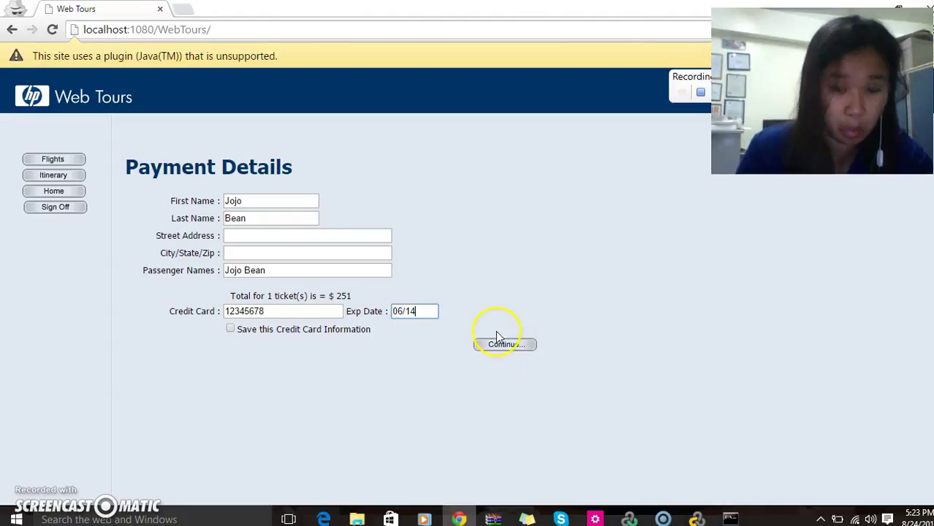
pyautogui.click(504, 345)
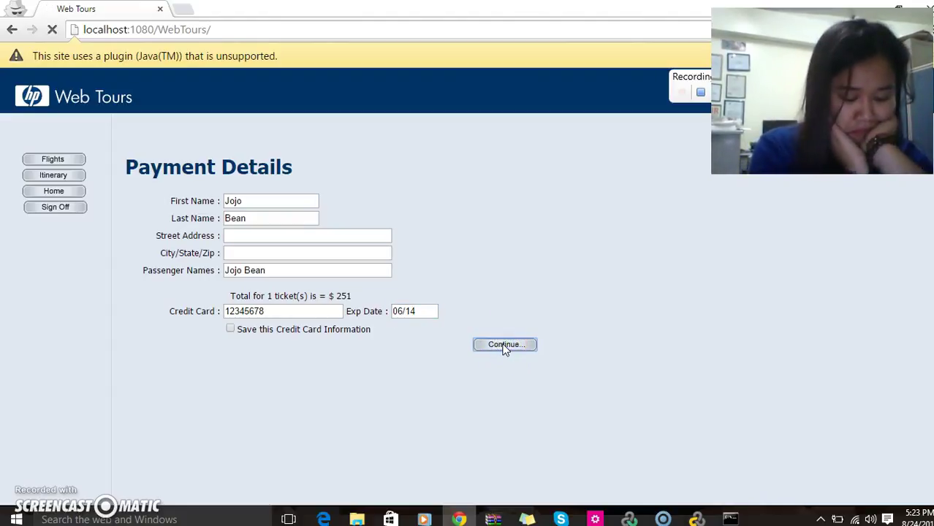
# Sign off from Web Tours on the invoice page and return to the VuGen recorder.
pyautogui.click(504, 346)
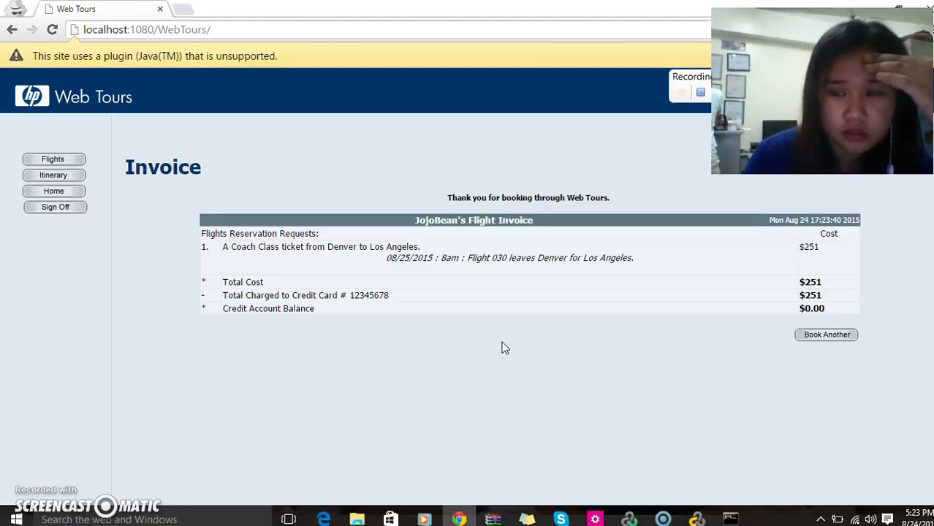
pyautogui.click(461, 318)
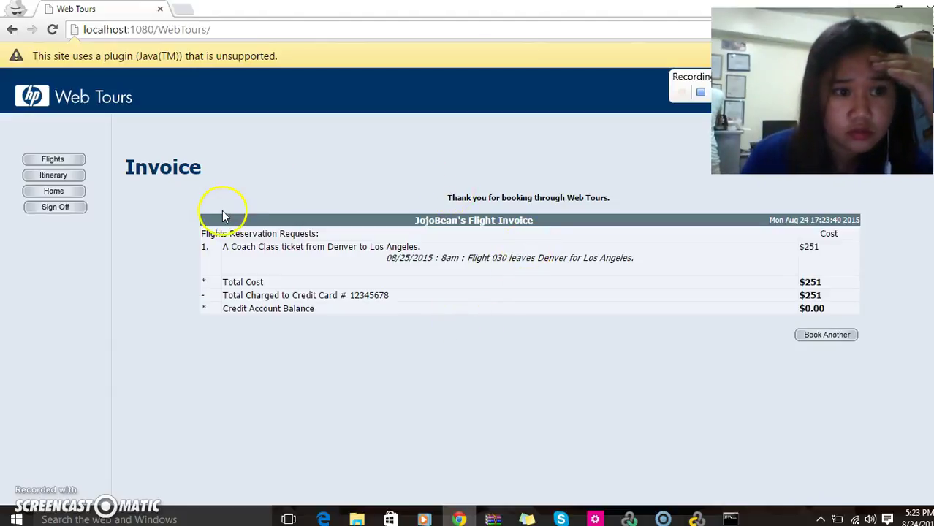
pyautogui.click(49, 209)
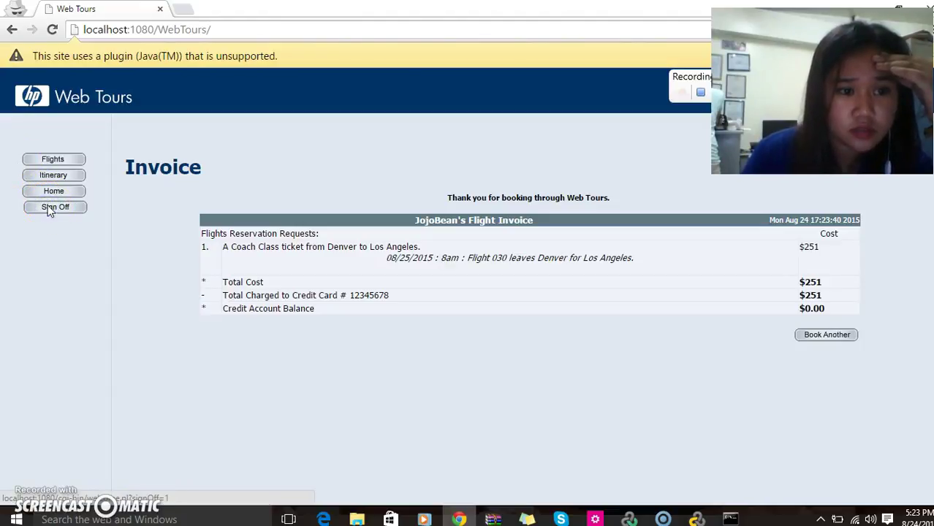
pyautogui.click(53, 209)
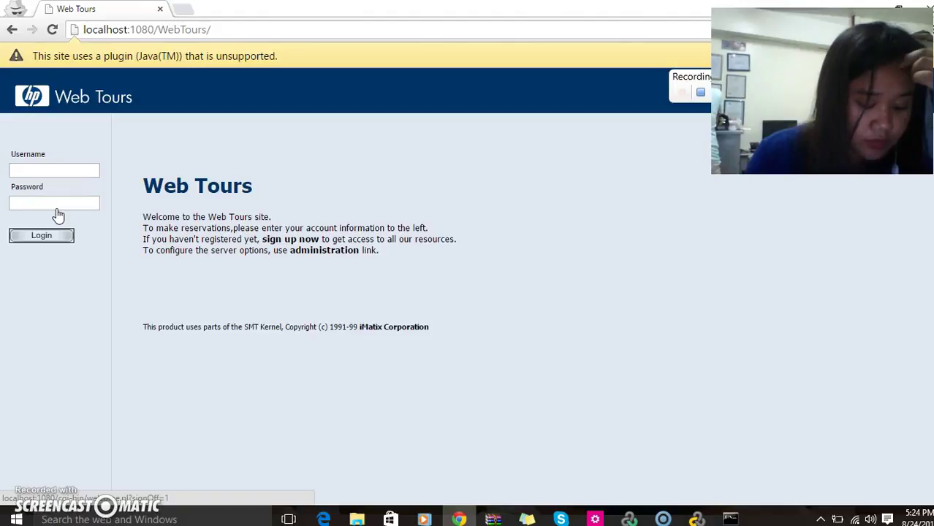
pyautogui.click(39, 275)
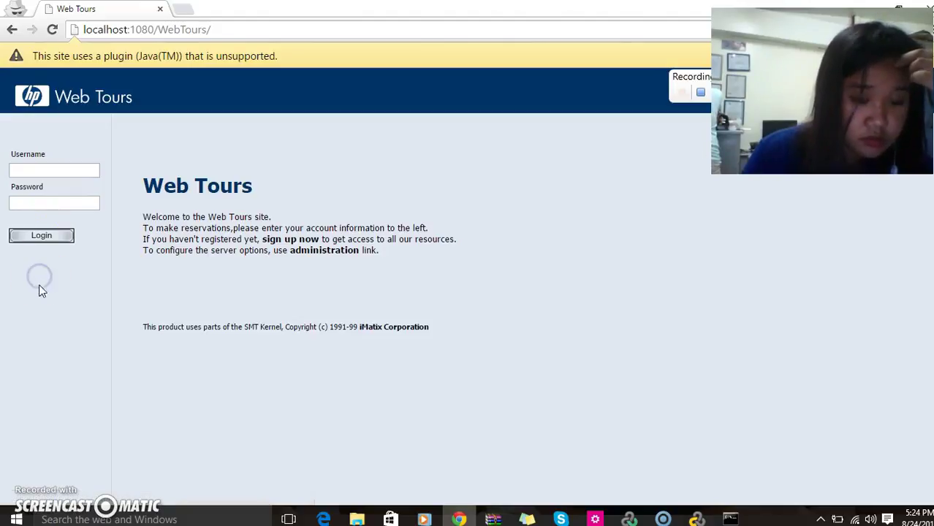
pyautogui.click(704, 96)
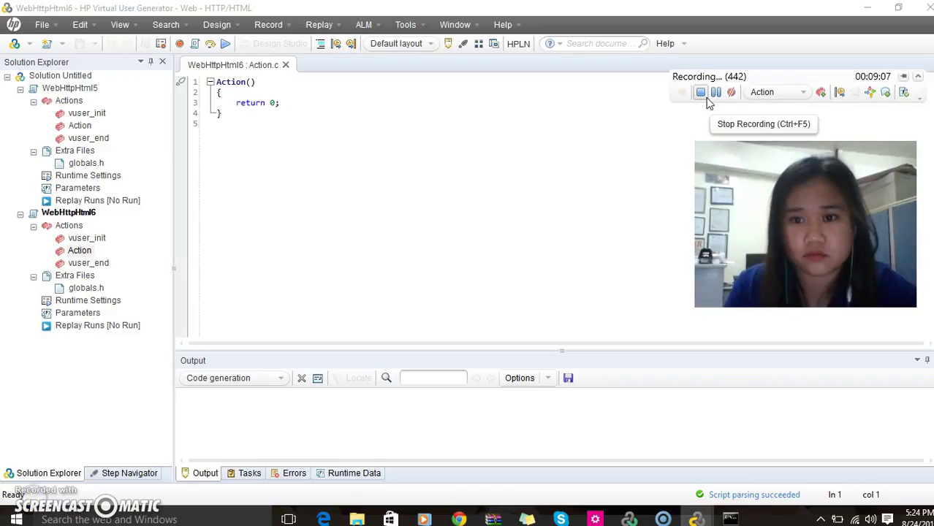
# Stop the recording from the floating recording toolbar.
pyautogui.click(702, 95)
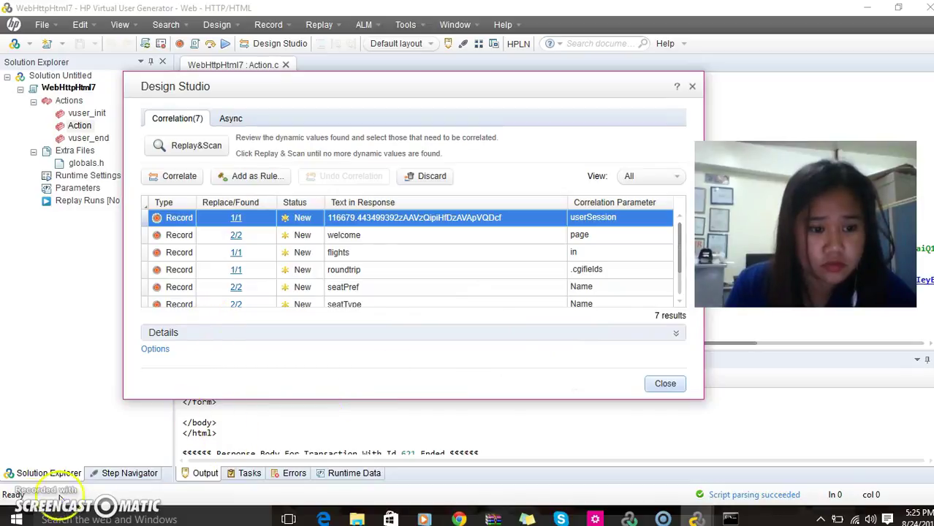
# Close Design Studio to show the generated Action.c script and open the File menu.
pyautogui.click(663, 387)
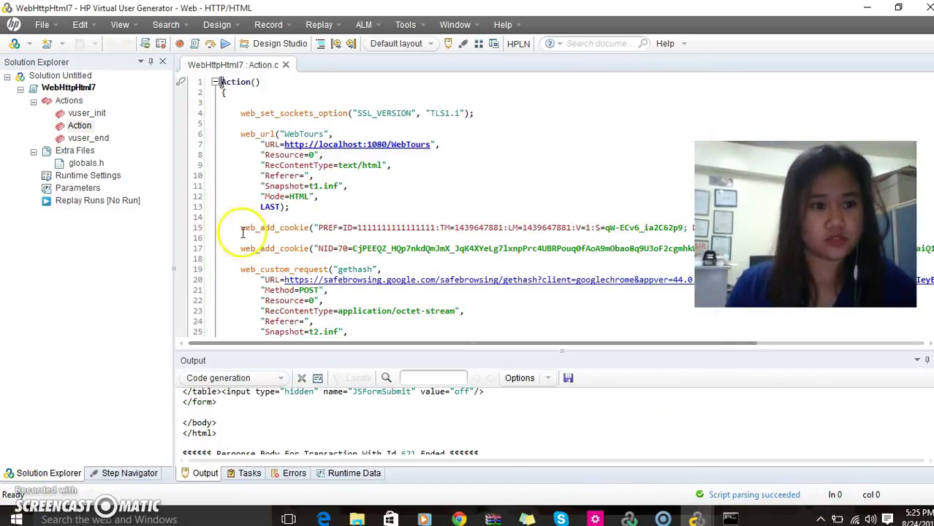
pyautogui.click(46, 25)
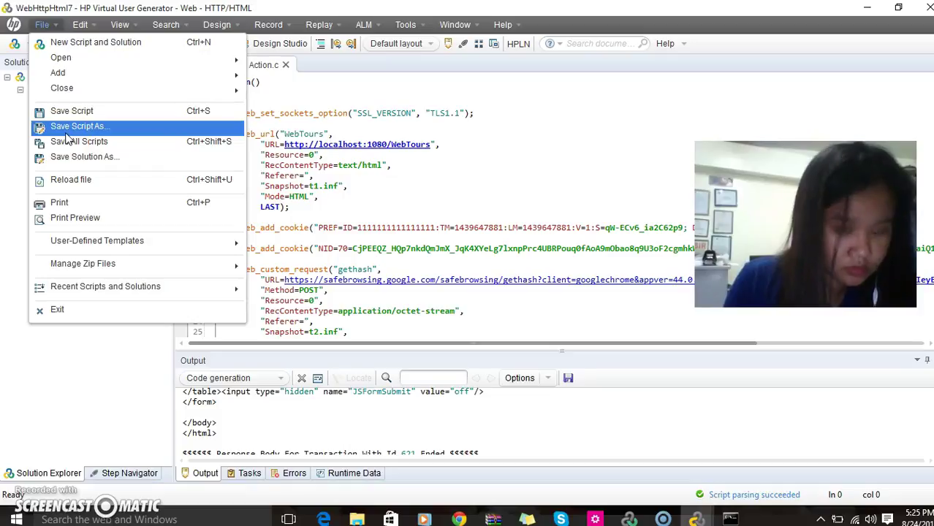
# Save the script as WebHttpHtml7 in VuGen\Scripts, overwriting the existing script.
pyautogui.click(66, 137)
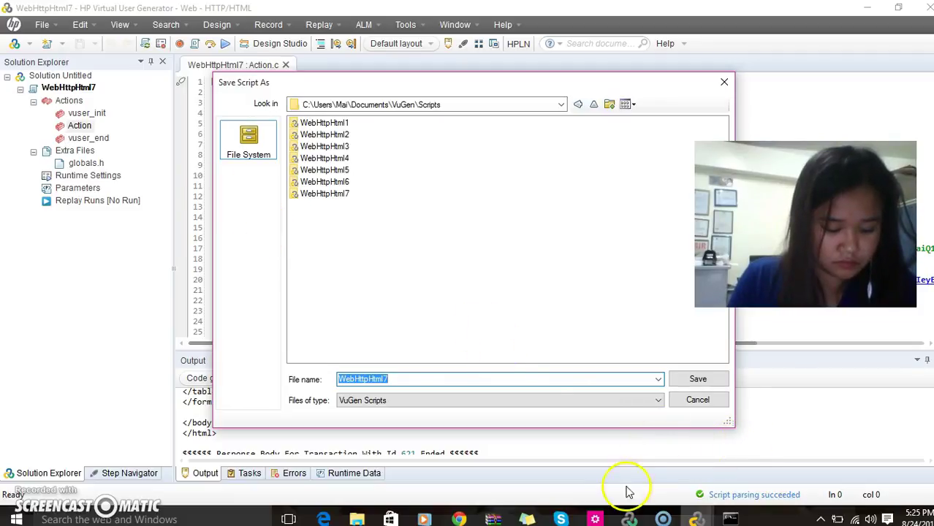
pyautogui.click(684, 379)
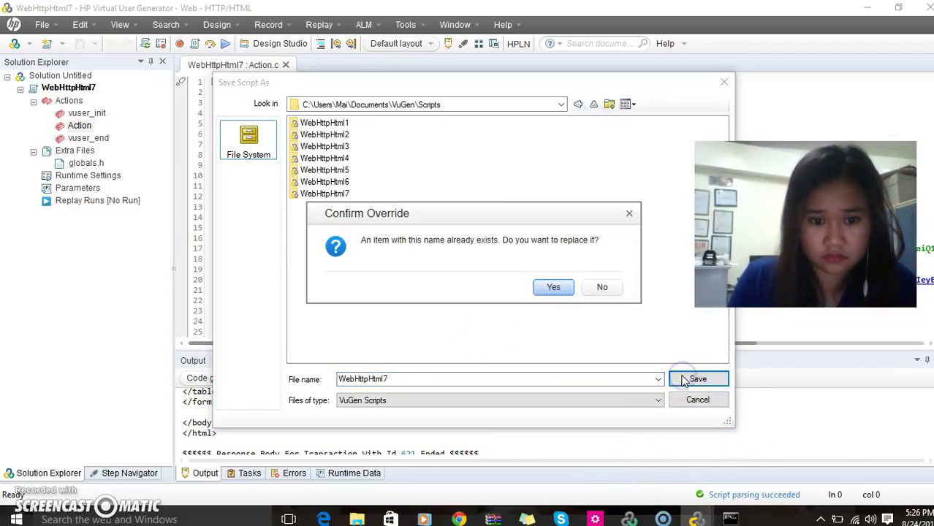
pyautogui.click(549, 289)
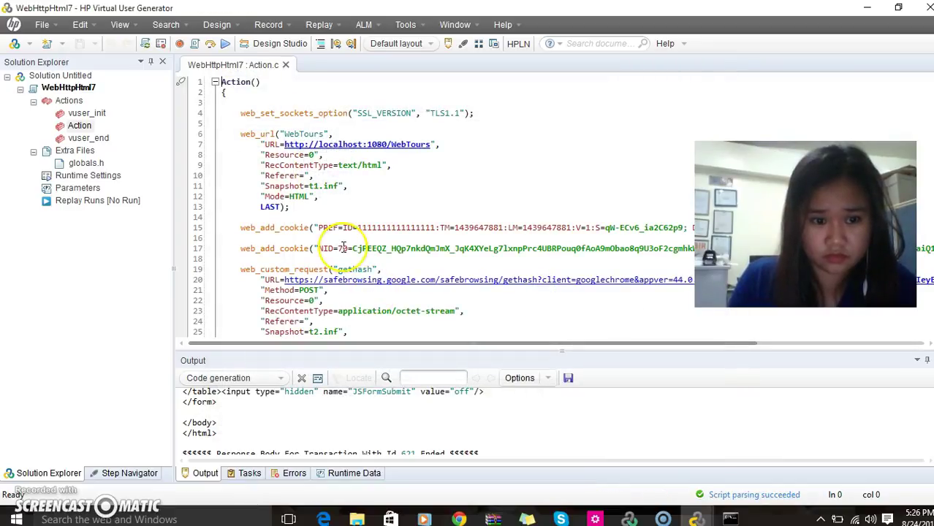